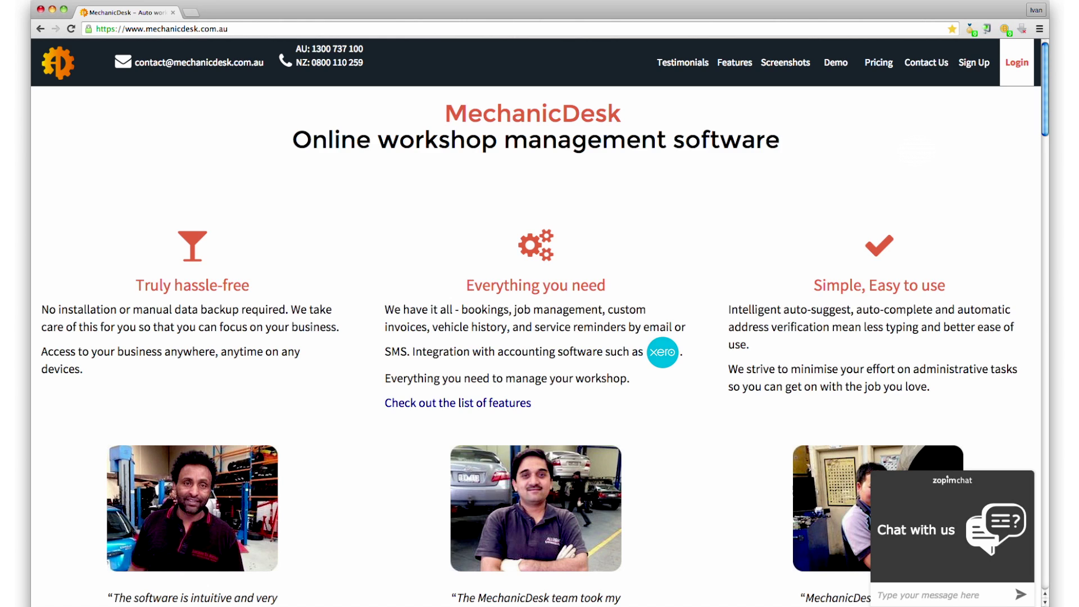
# Log in to the MechanicDesk workshop account from the site header.
pyautogui.click(1017, 66)
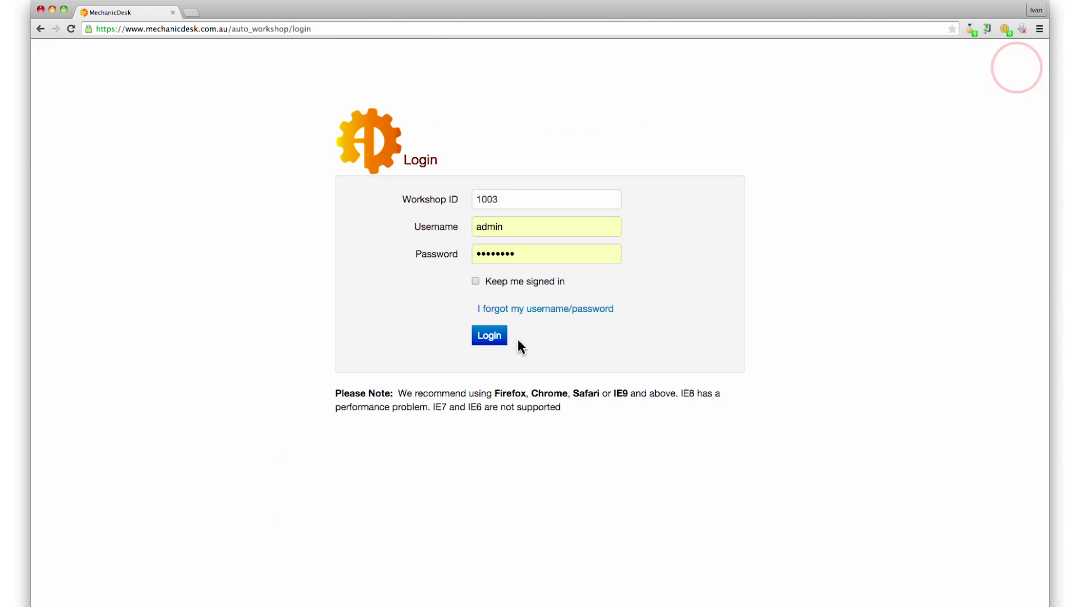
# Go to Invoices & Bills and show the supplier Bills list.
pyautogui.click(488, 337)
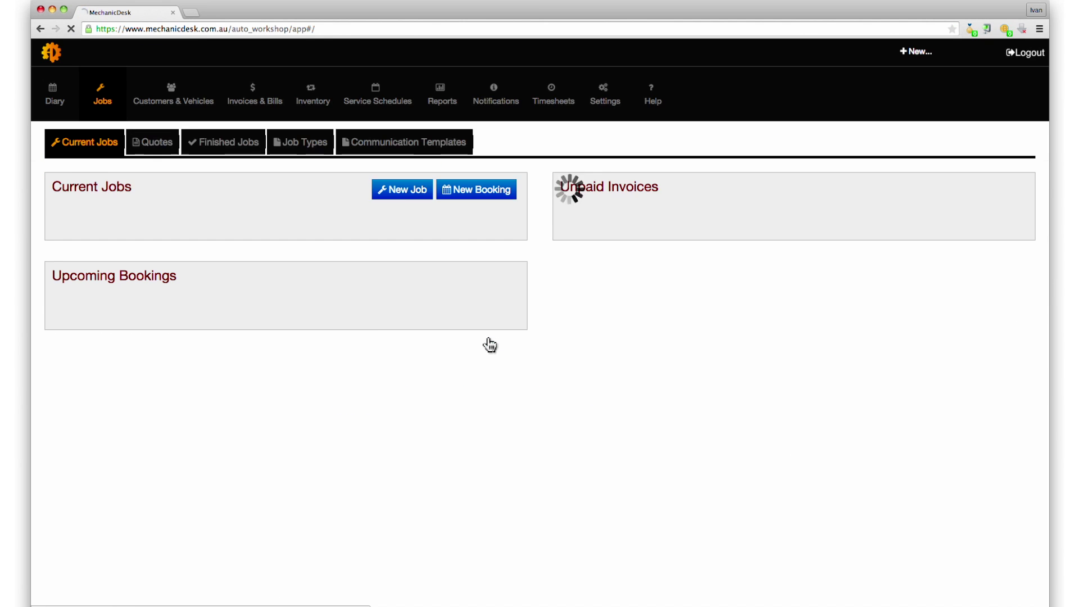
pyautogui.click(257, 100)
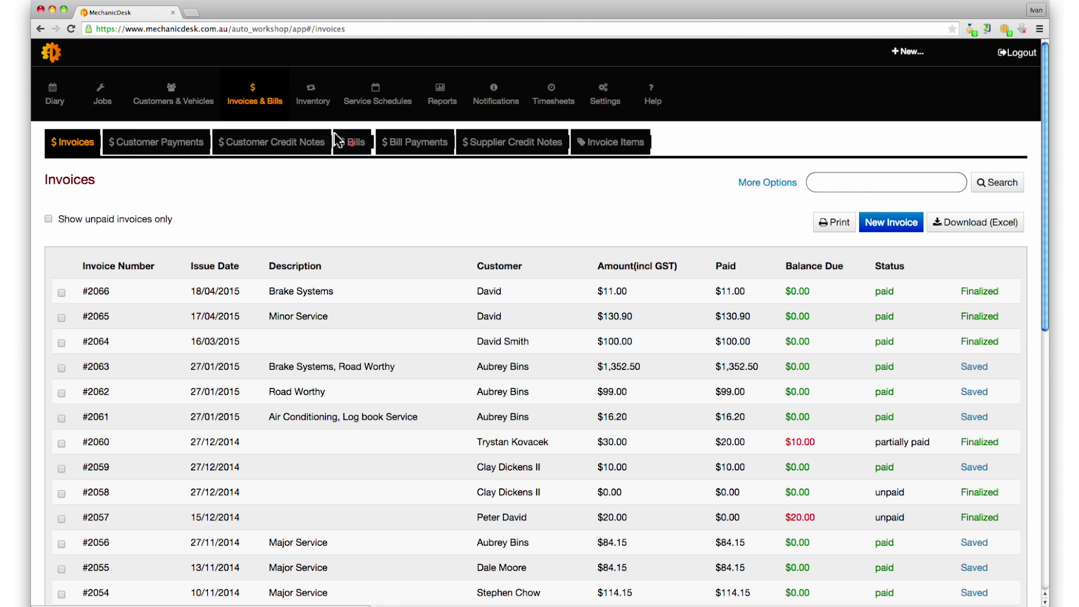
pyautogui.click(351, 145)
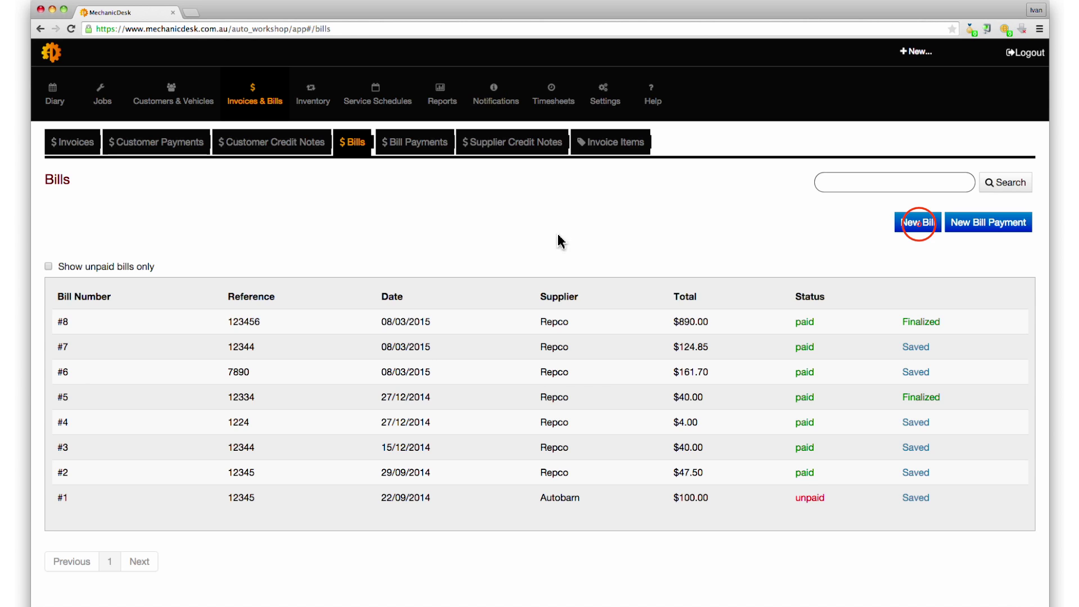
# Start a new bill for supplier Repco with reference 1003 and amount 35.00, then save it.
pyautogui.click(918, 223)
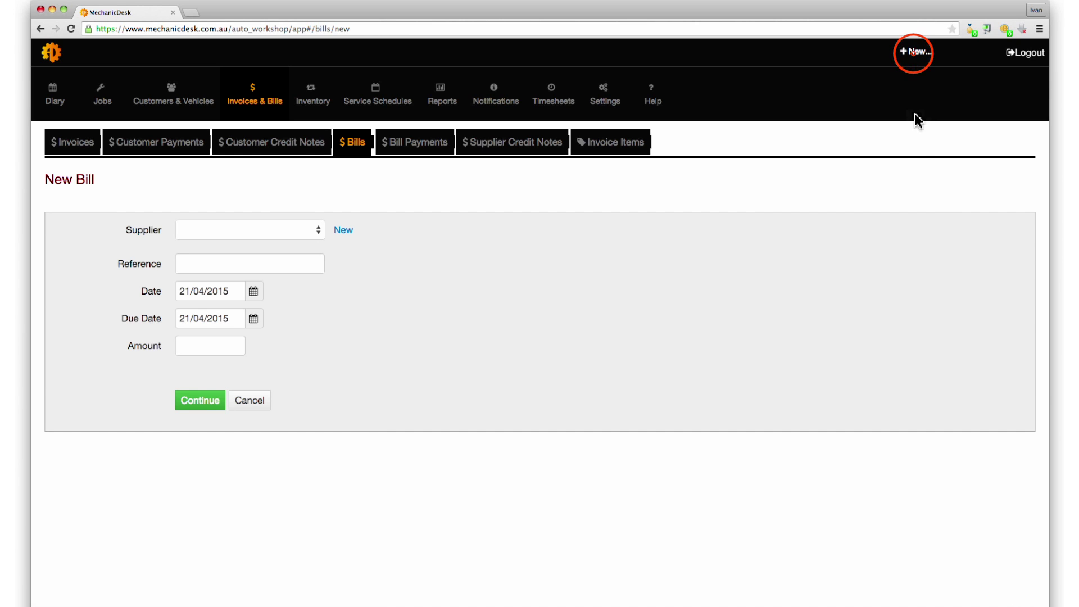
pyautogui.click(915, 52)
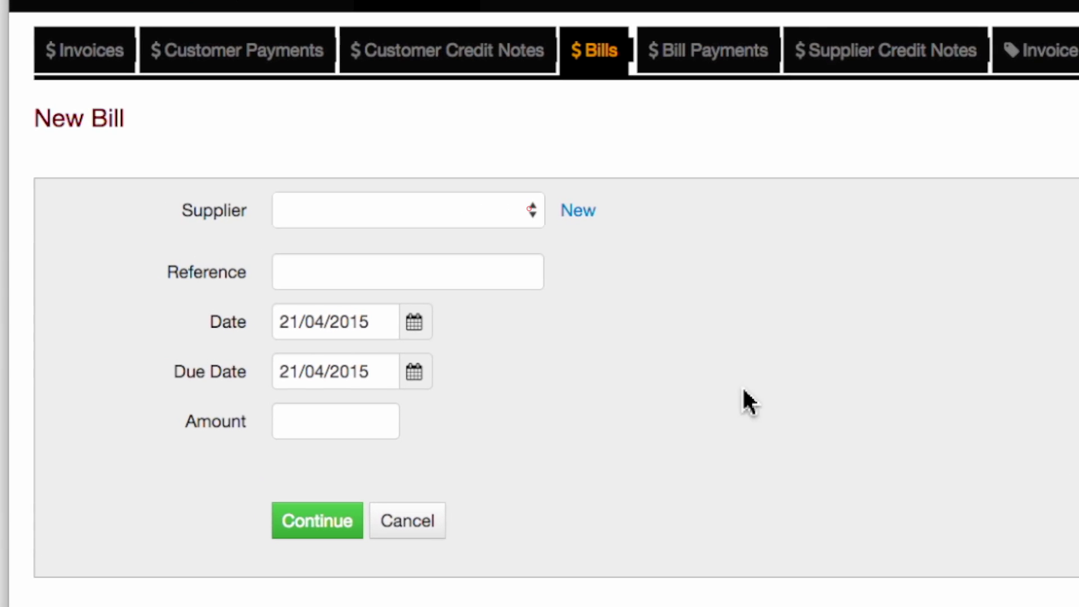
pyautogui.click(368, 215)
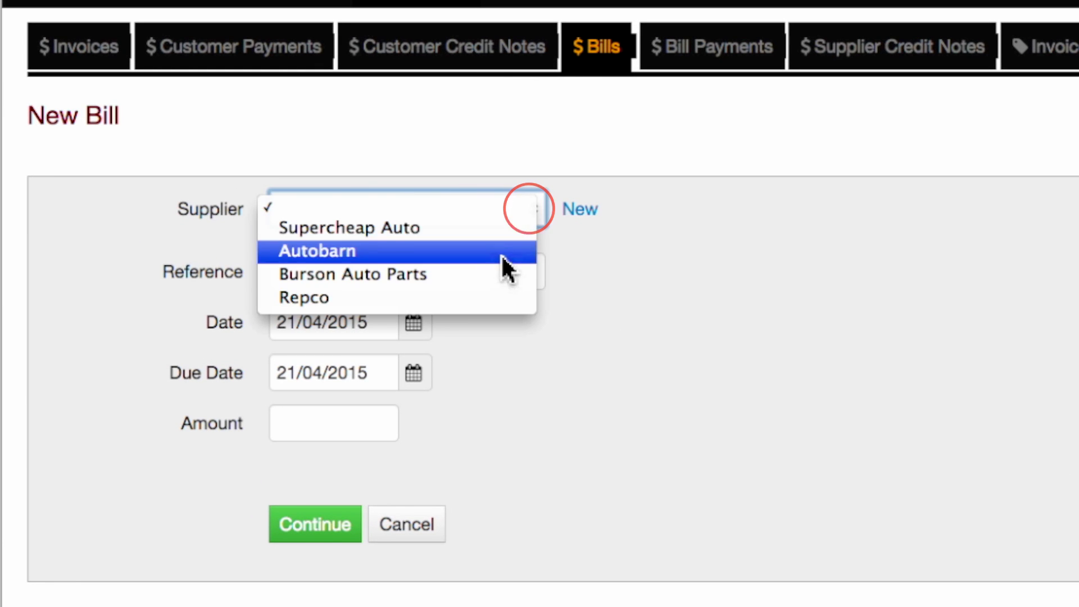
pyautogui.click(497, 299)
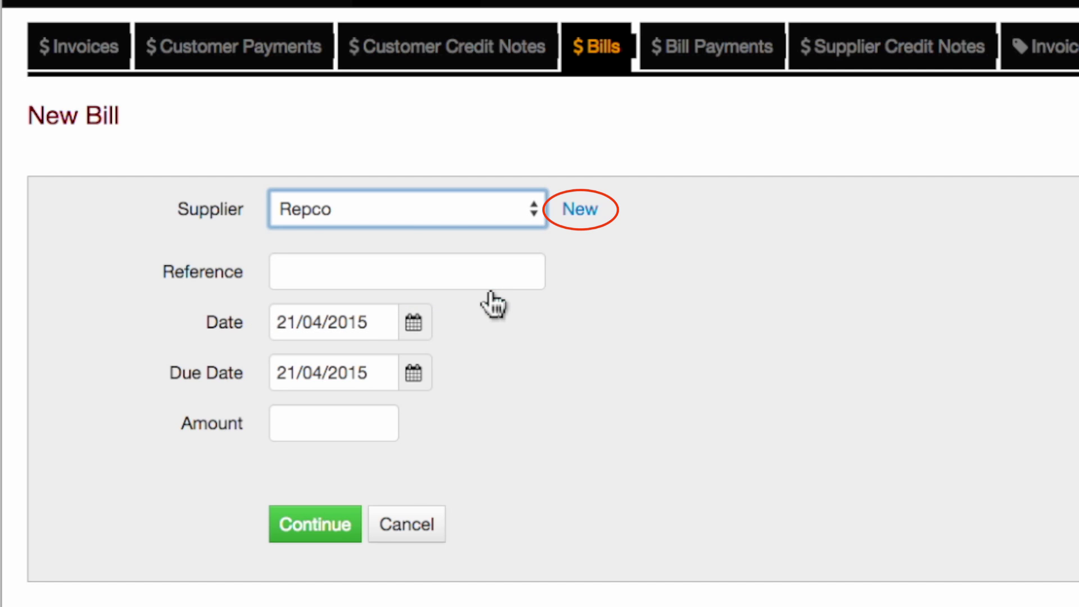
pyautogui.click(417, 277)
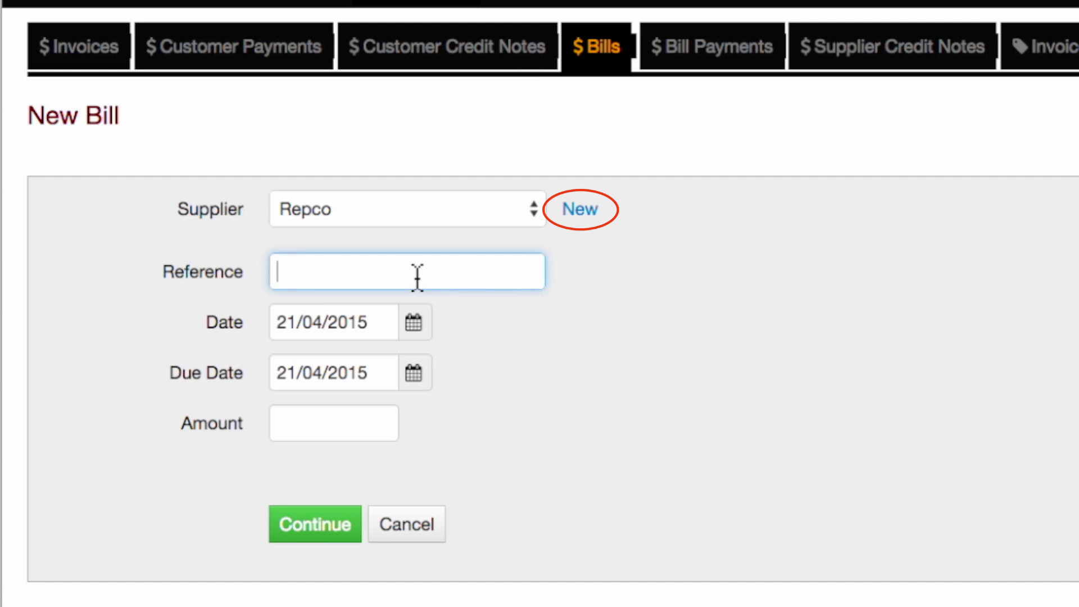
pyautogui.write('1003')
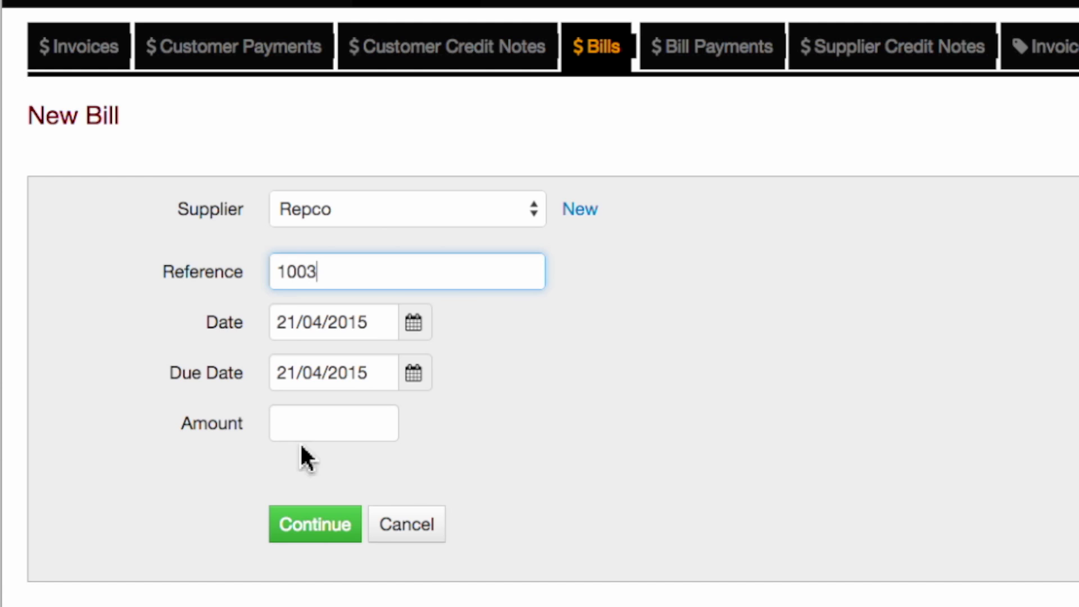
pyautogui.click(301, 422)
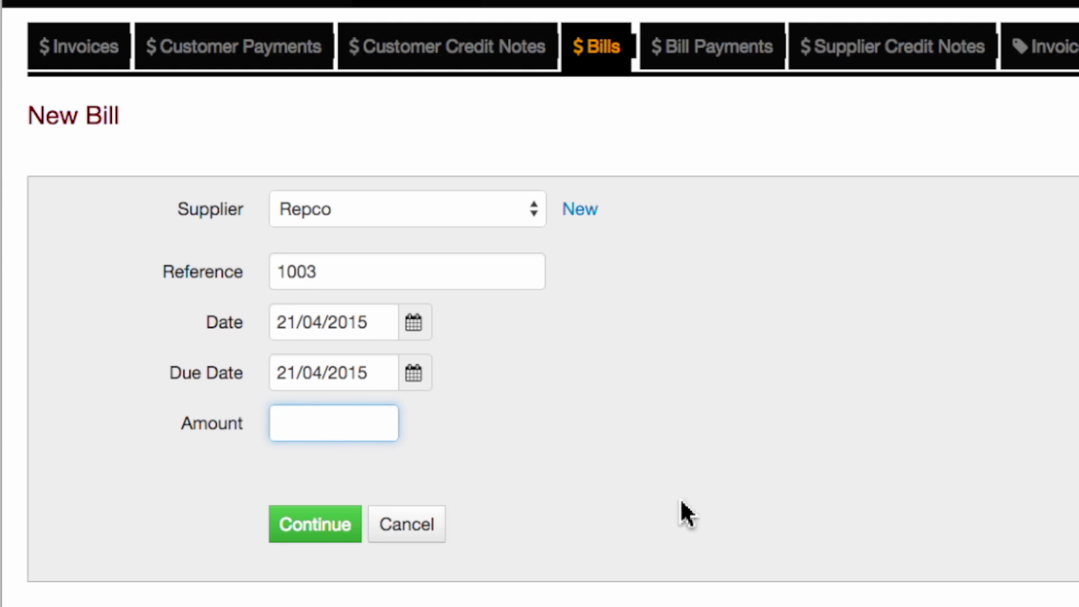
pyautogui.write('35.')
pyautogui.write('00')
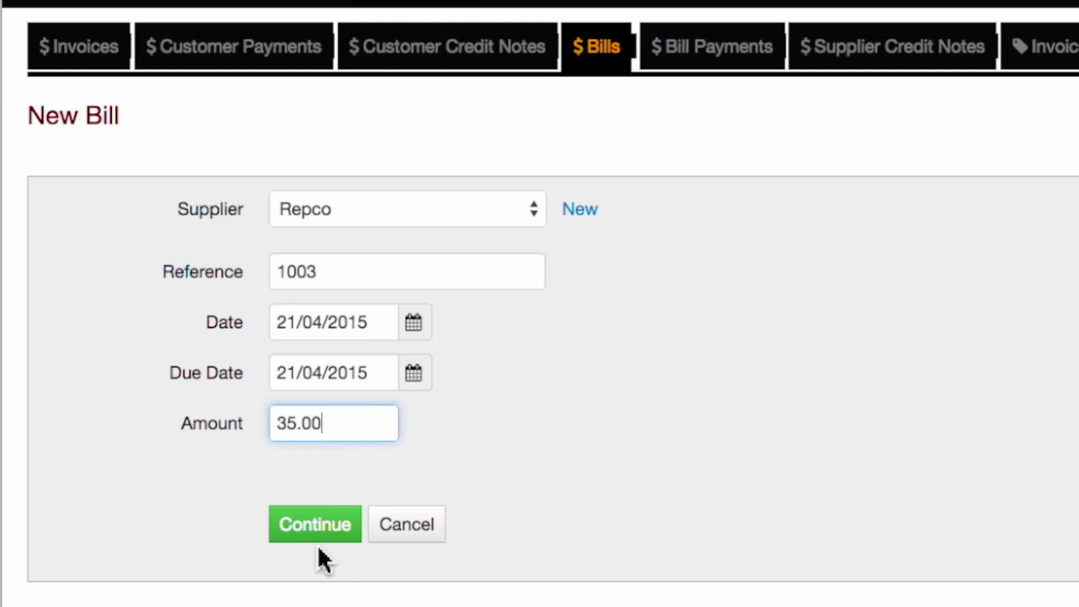
pyautogui.click(315, 527)
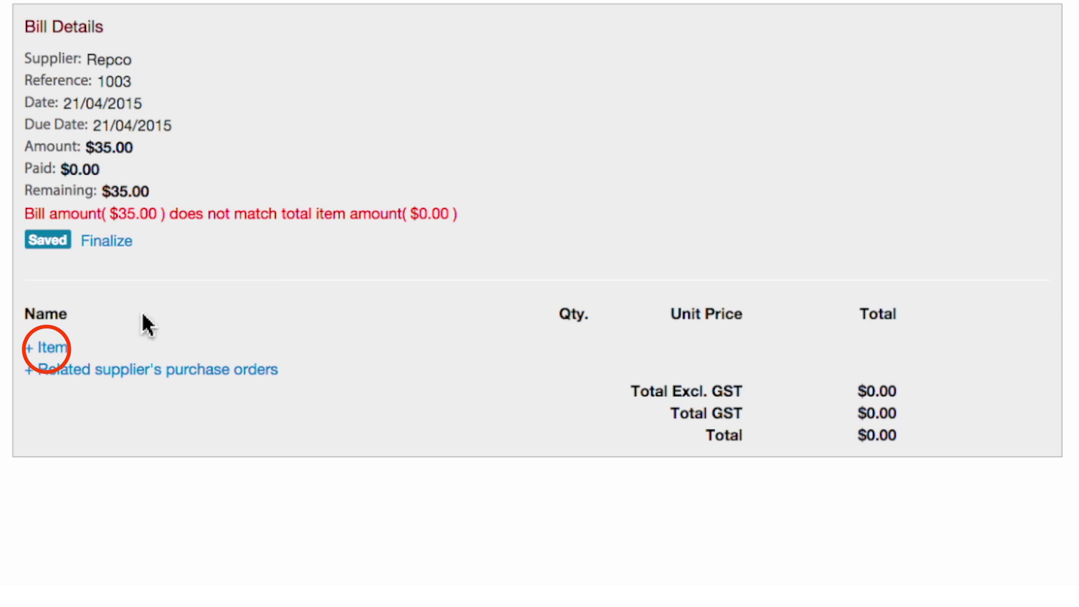
# Add line item 1845 - MODERN 15W-40 SM at unit price 20 including GST and save it.
pyautogui.click(51, 349)
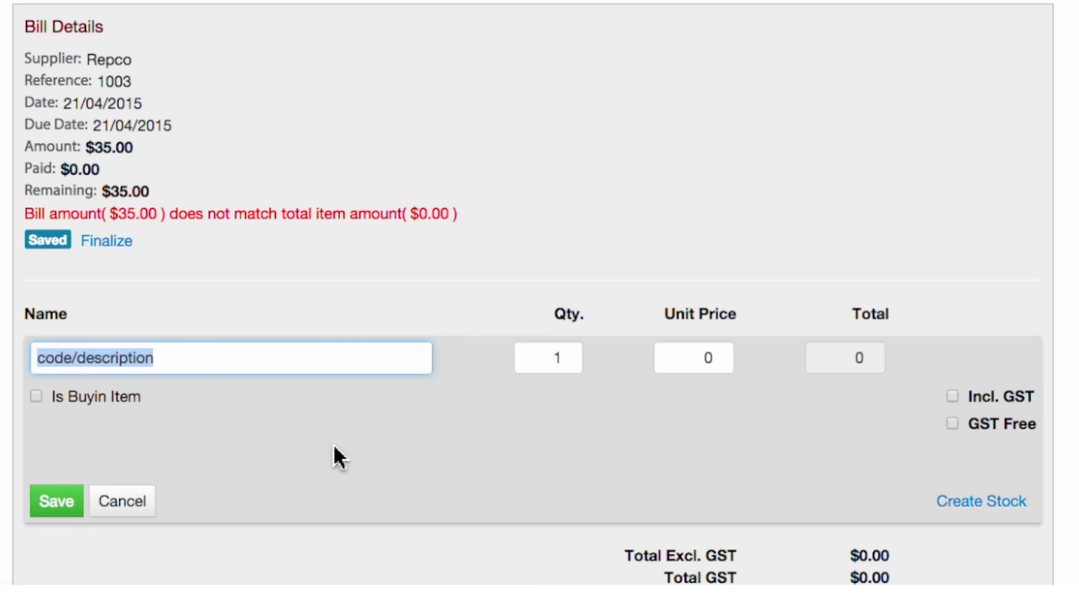
pyautogui.write('moder')
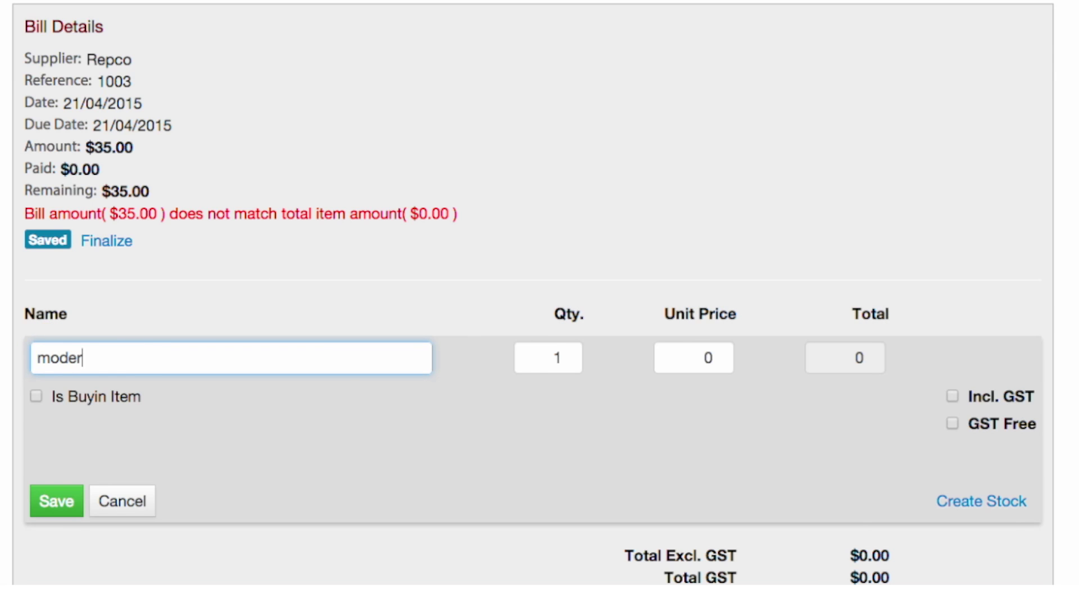
pyautogui.write('n')
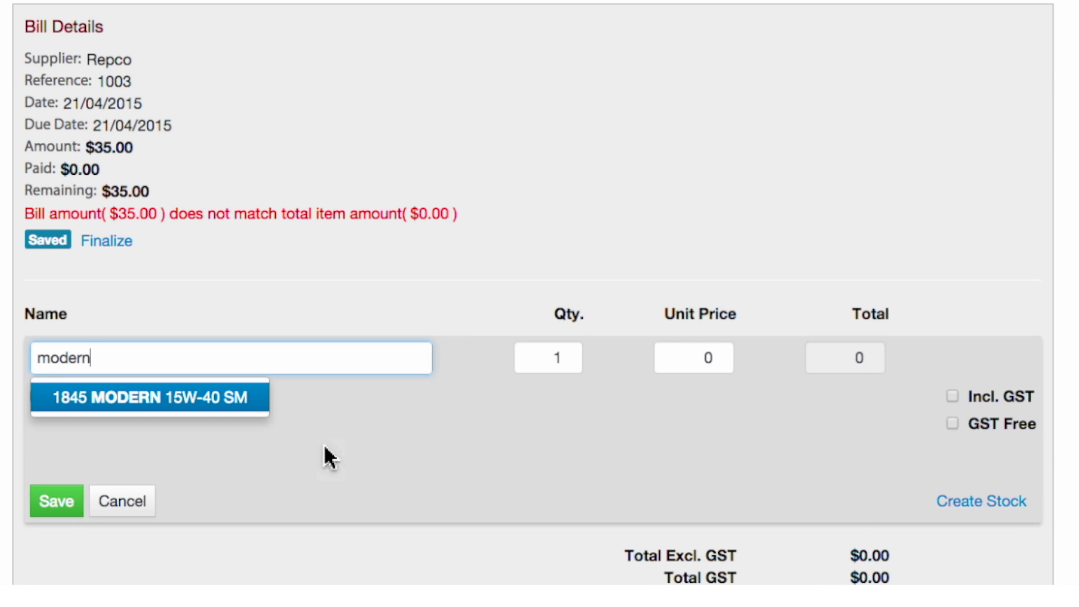
pyautogui.click(195, 400)
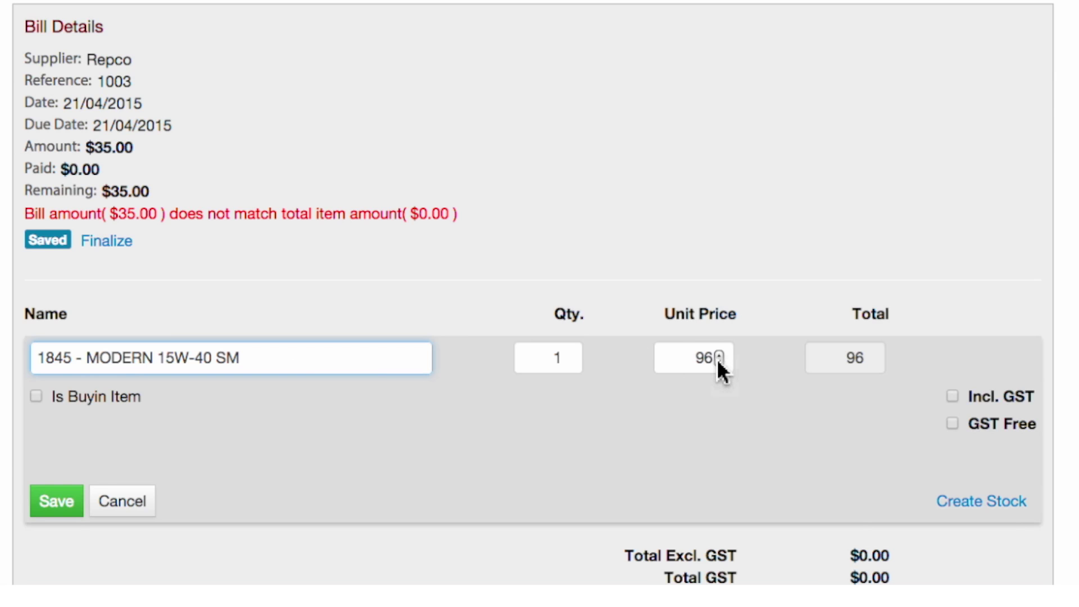
pyautogui.press('Tab')
pyautogui.click(676, 357)
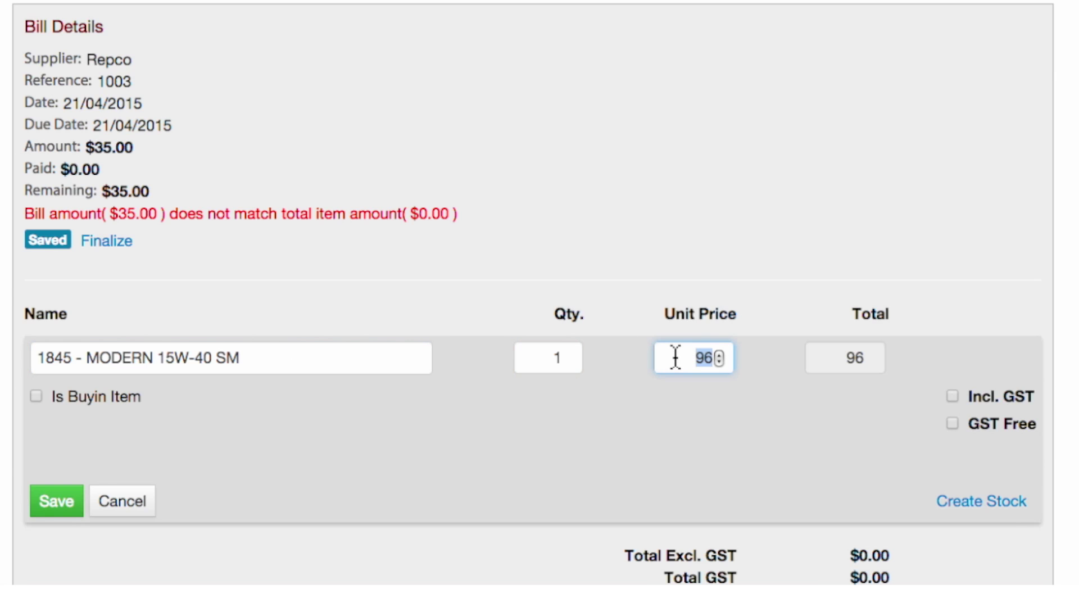
pyautogui.write('2')
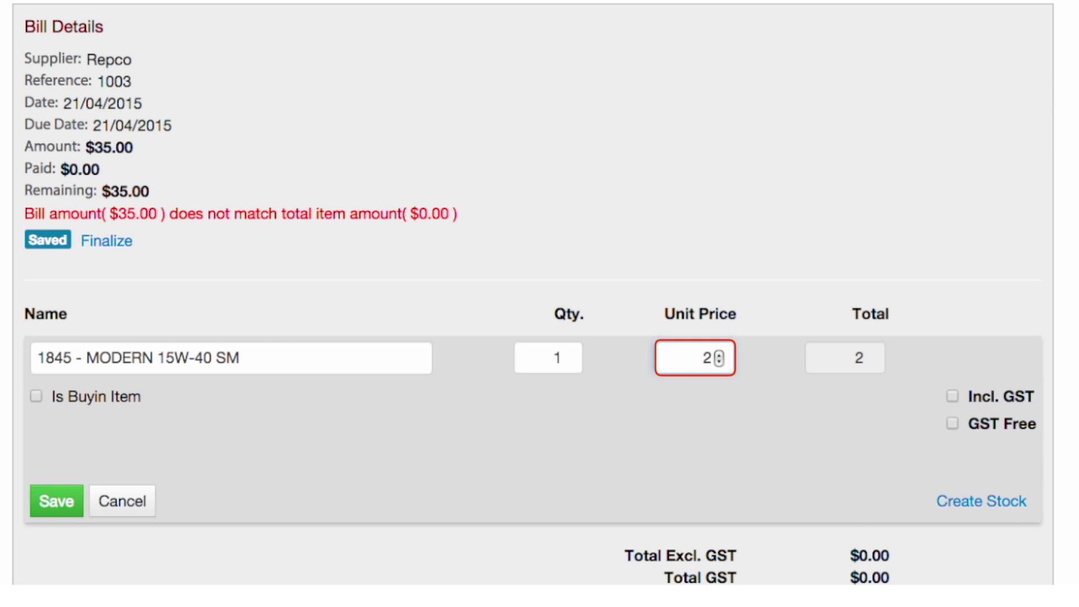
pyautogui.write('0')
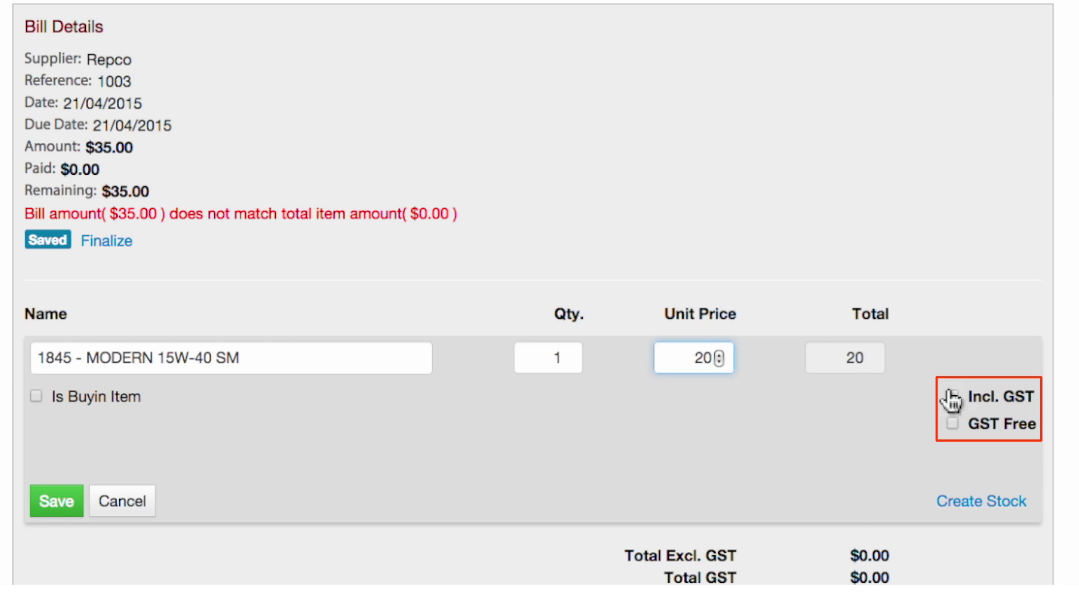
pyautogui.click(952, 397)
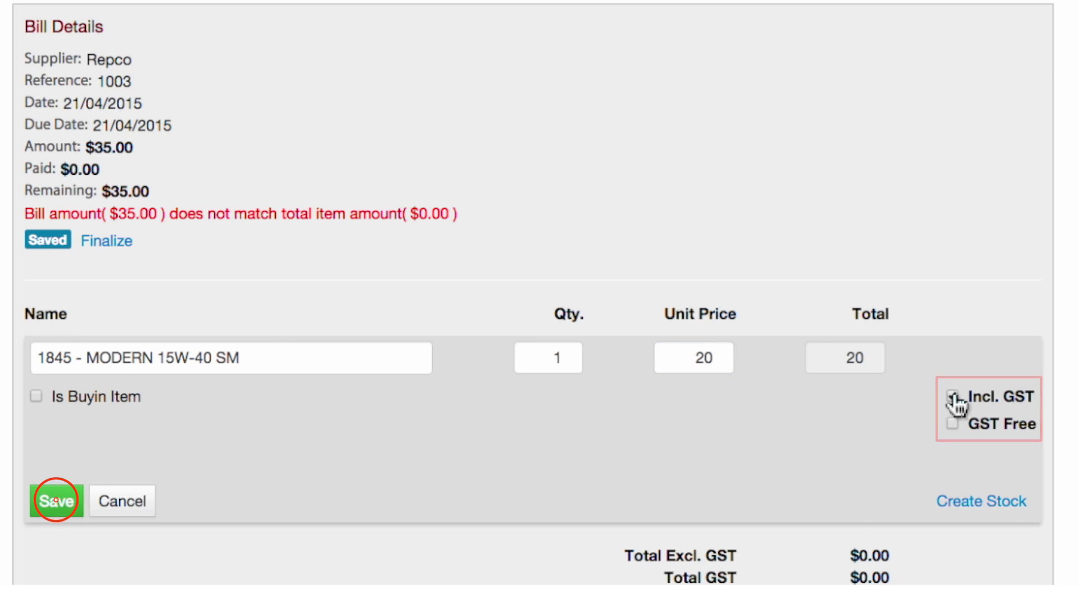
pyautogui.click(51, 505)
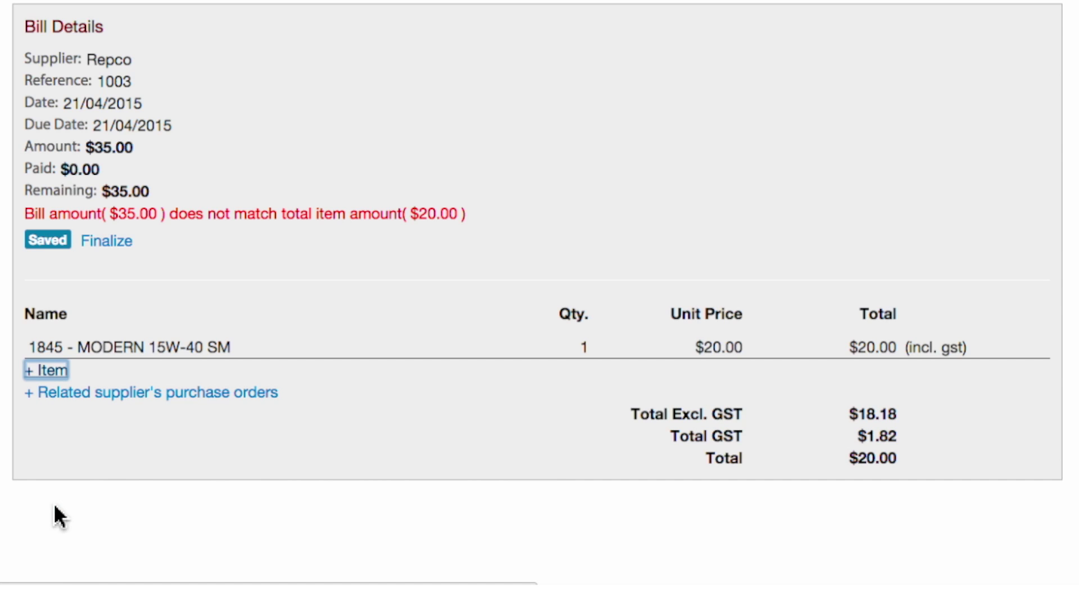
# Add line item 2234D - Selleys Supa Glue - Quickfix at unit price 15 including GST and save it.
pyautogui.click(46, 371)
pyautogui.write('selleys')
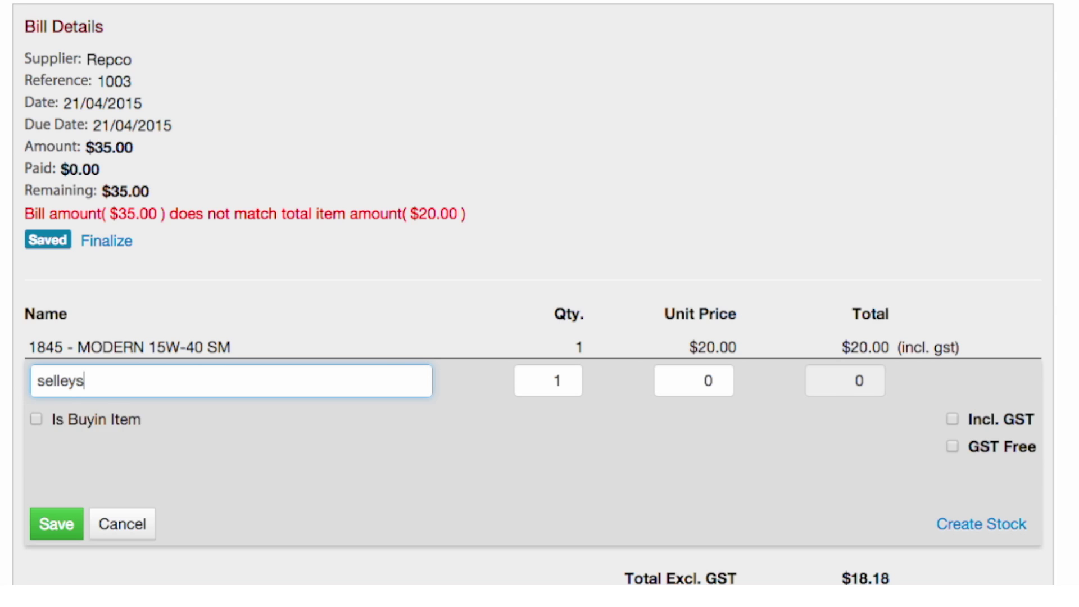
pyautogui.click(194, 422)
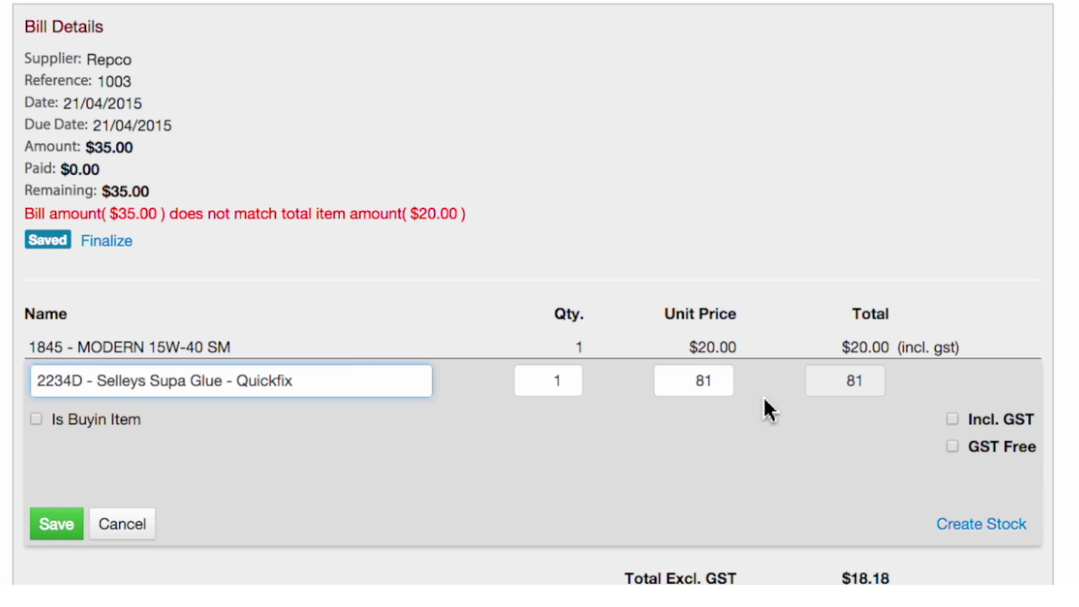
pyautogui.click(708, 384)
pyautogui.moveTo(708, 385); pyautogui.dragTo(655, 384)
pyautogui.write('15')
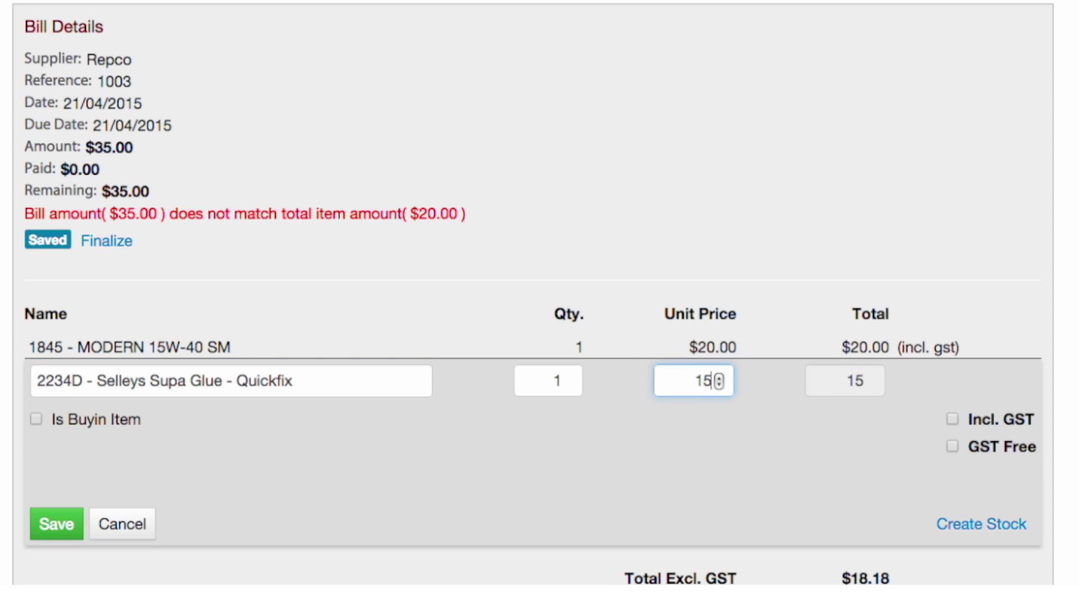
pyautogui.click(953, 419)
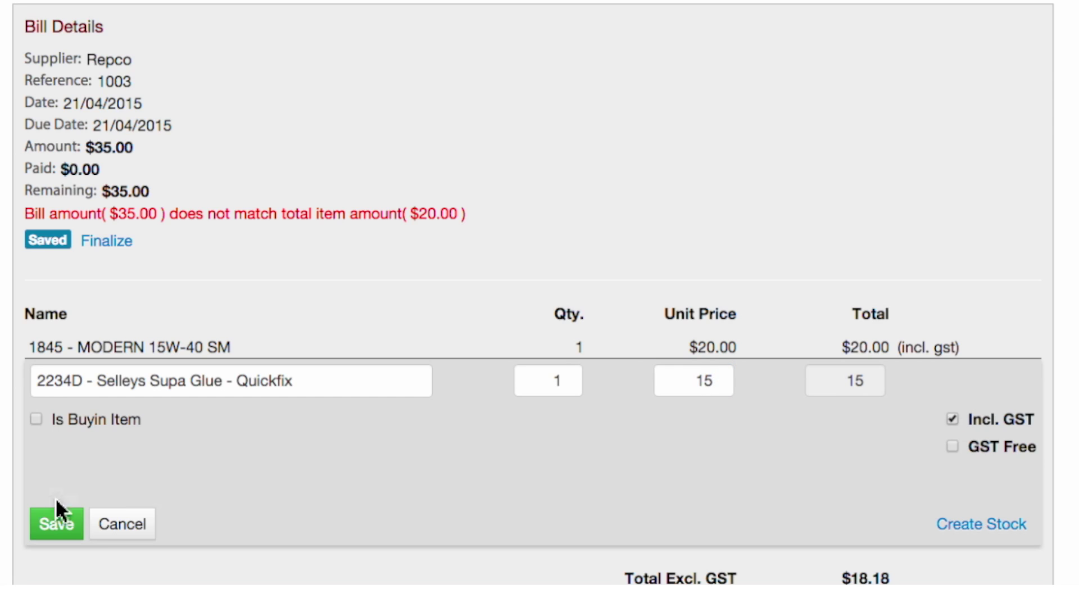
pyautogui.click(55, 523)
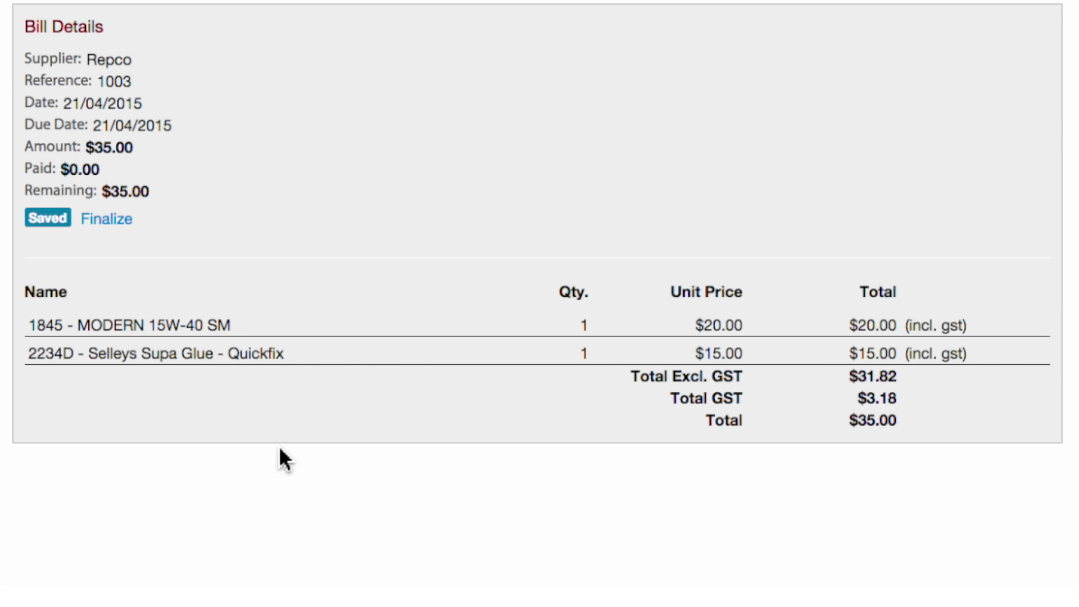
# Finalize Repco bill #14 from the Bill Details panel.
pyautogui.click(109, 220)
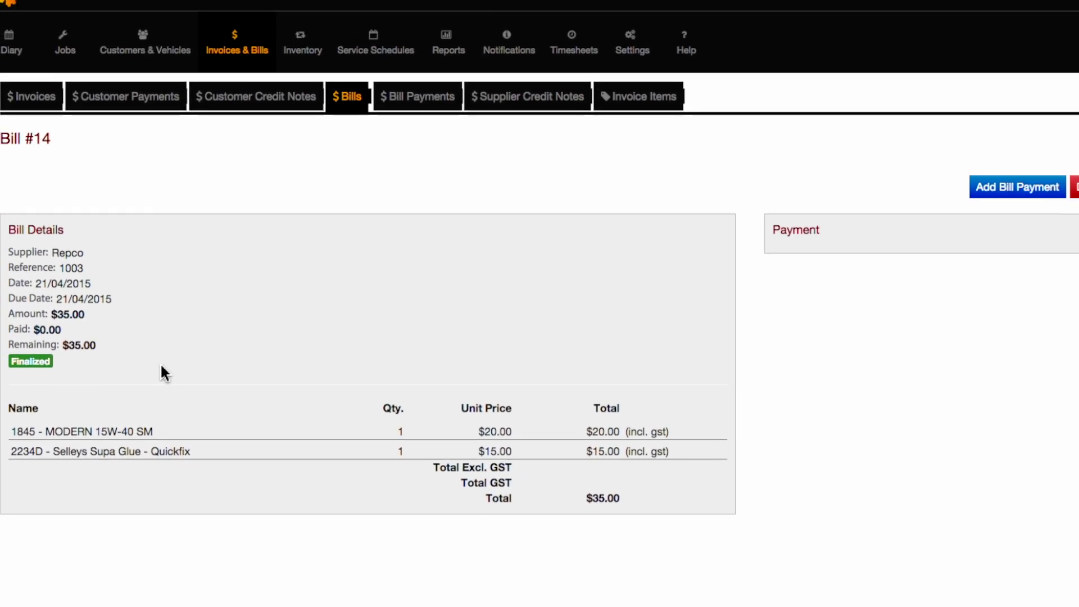
pyautogui.click(317, 100)
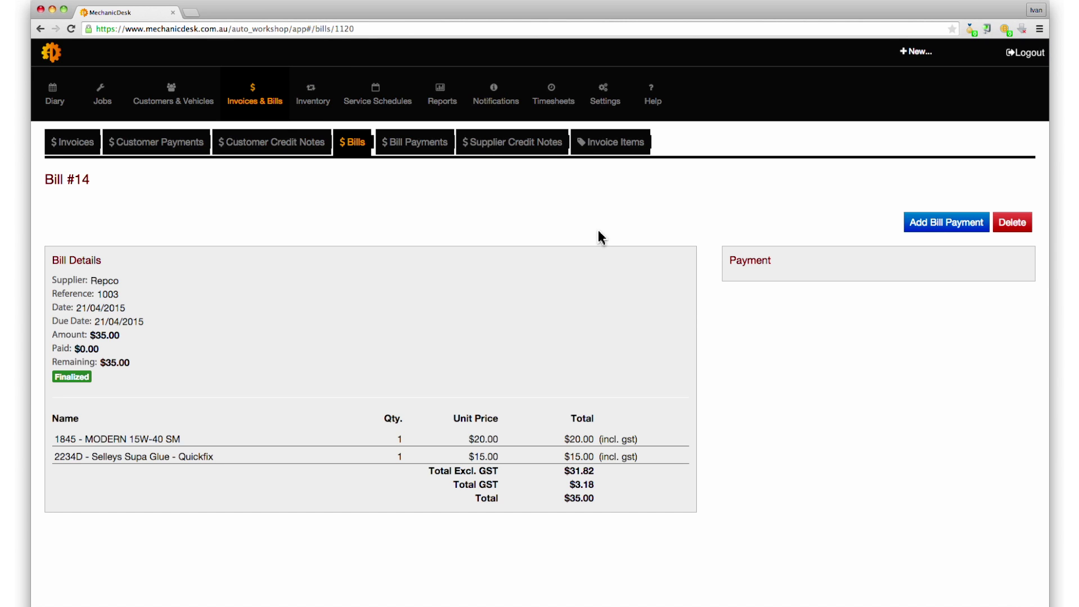
# Add a $35 cash bill payment with reference 1003 for bill #14 and save it.
pyautogui.click(942, 227)
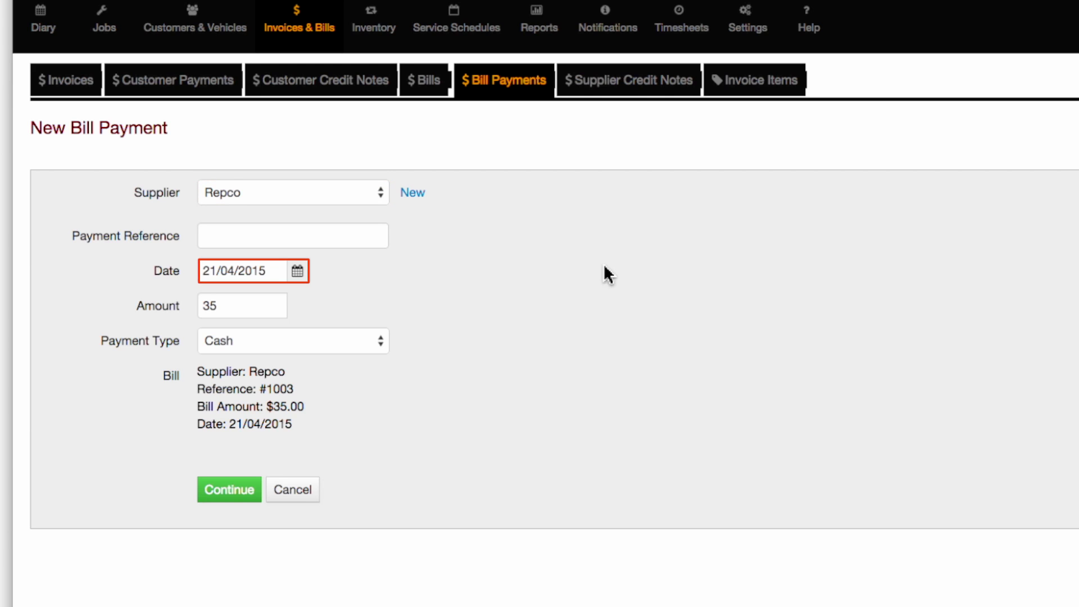
pyautogui.click(229, 230)
pyautogui.write('1003')
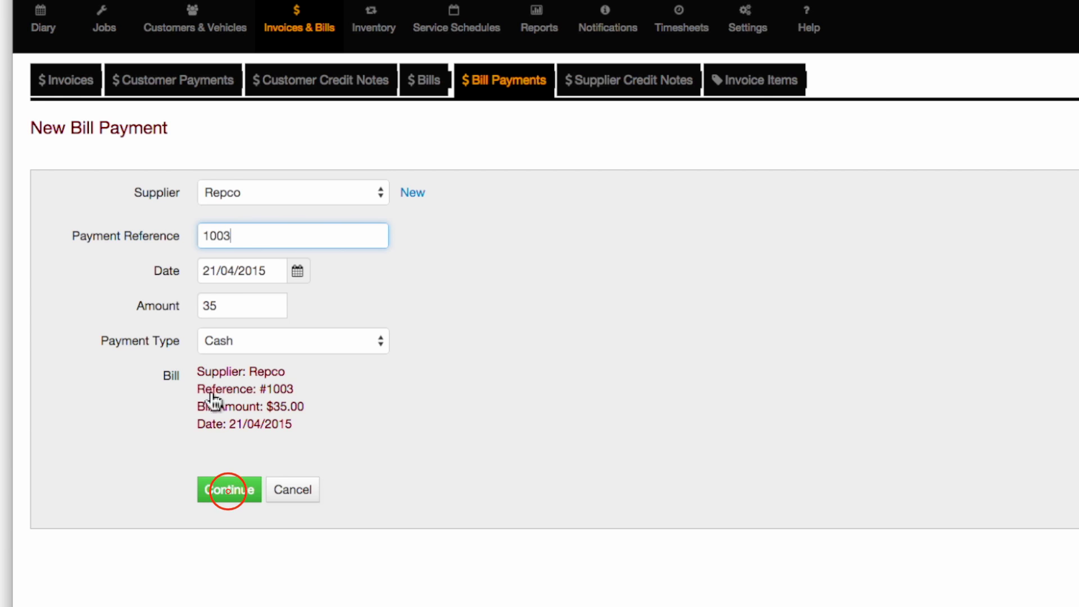
pyautogui.click(223, 496)
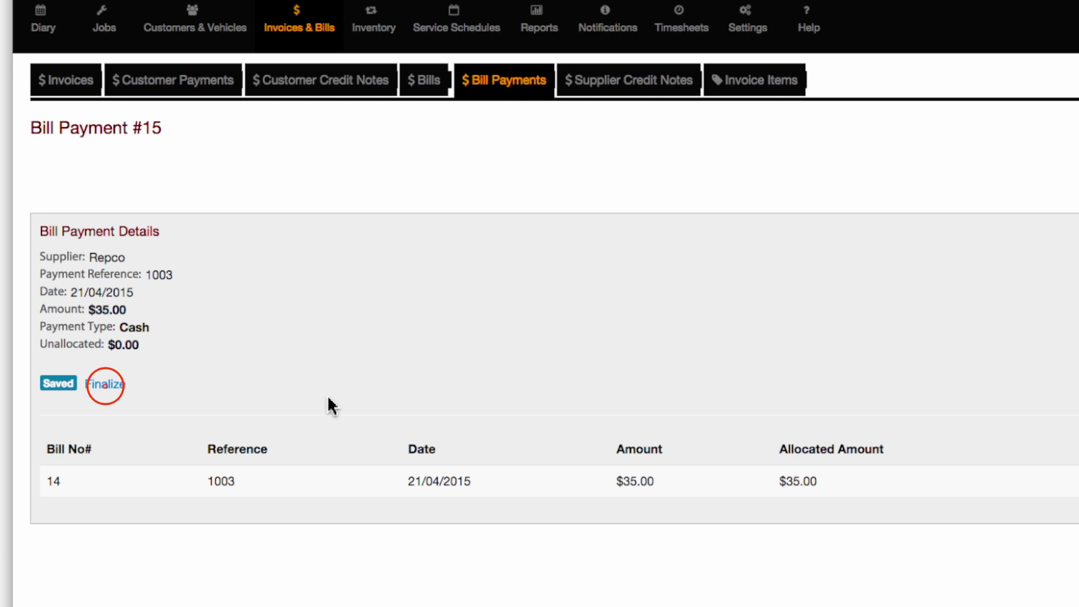
# Finalize the $35 Repco payment and return to bill #14, now stamped PAID.
pyautogui.click(103, 386)
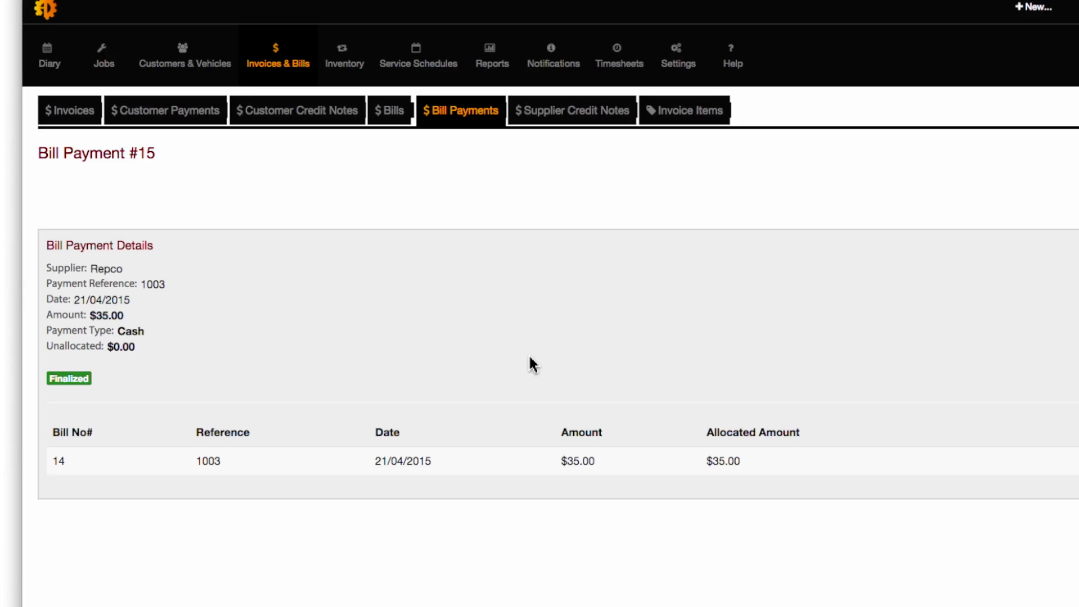
pyautogui.click(992, 451)
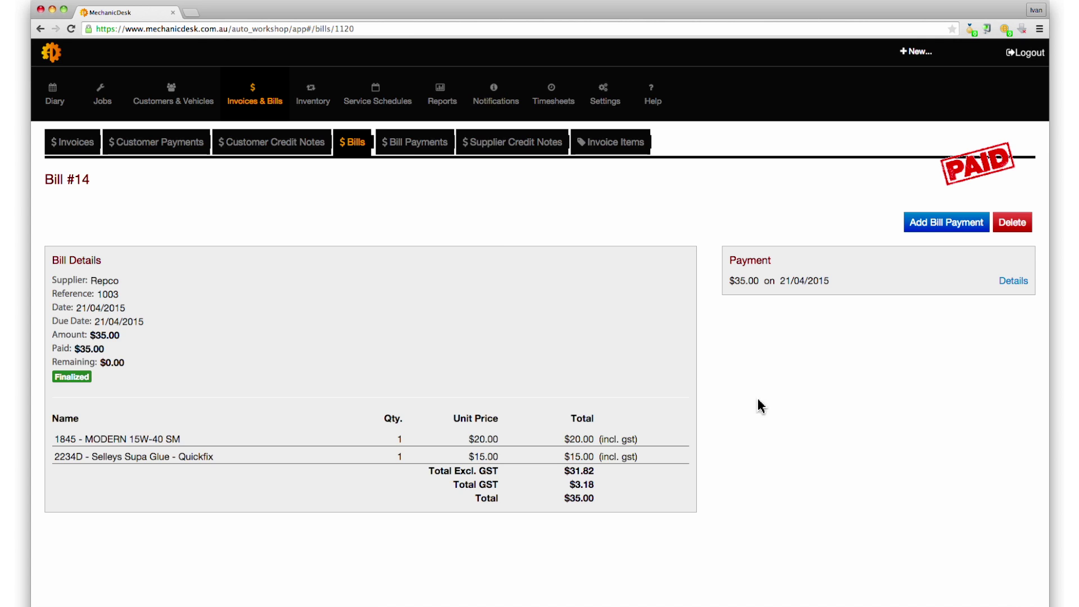
# Open Autobarn from Inventory > Suppliers and filter its bills to unpaid only, showing $100 outstanding.
pyautogui.click(312, 102)
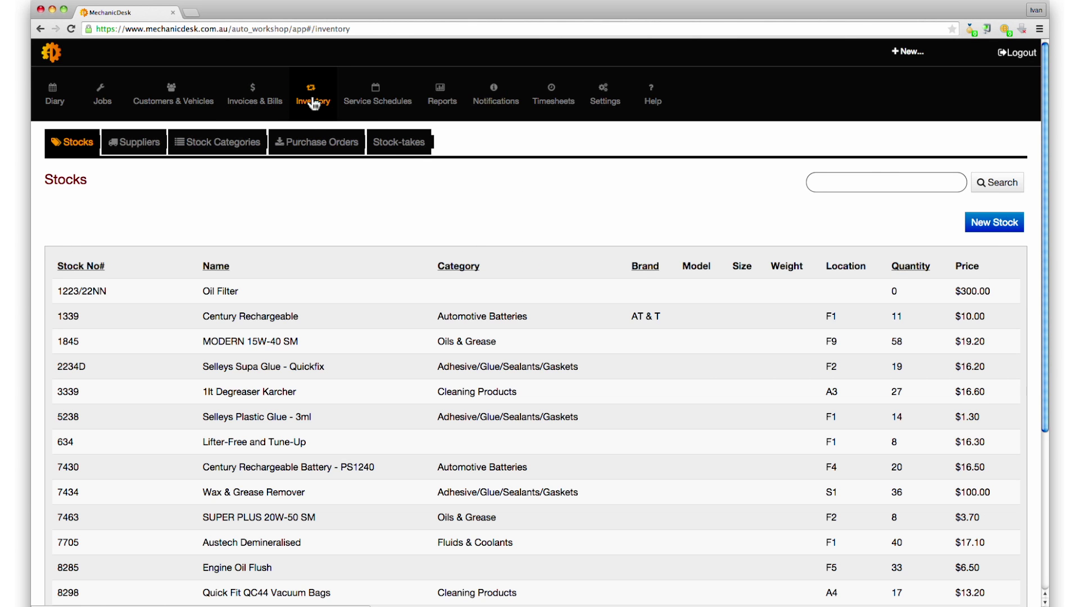
pyautogui.click(135, 149)
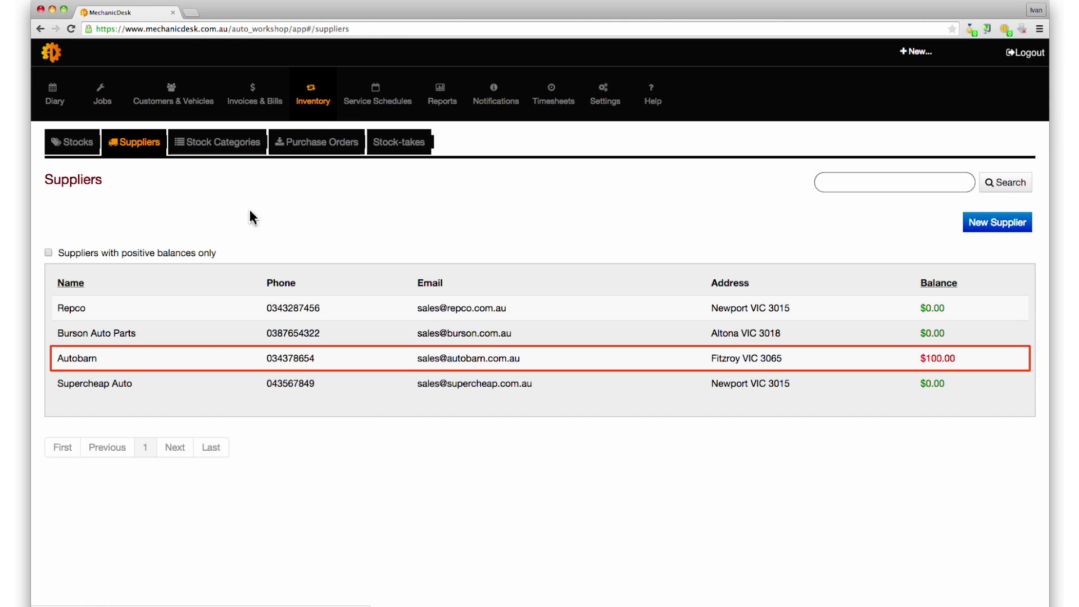
pyautogui.click(434, 364)
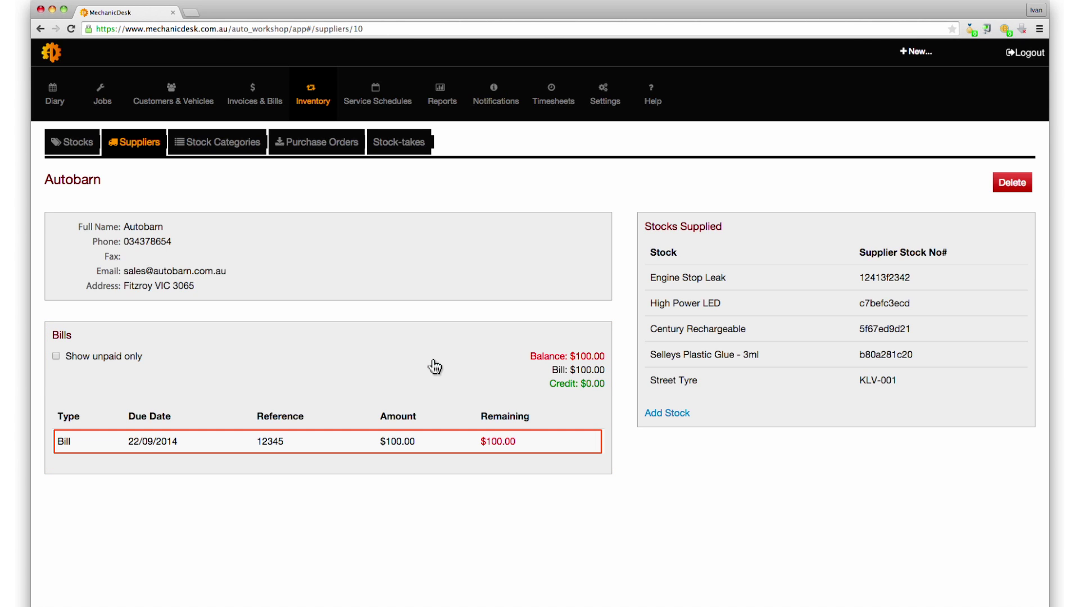
pyautogui.click(55, 356)
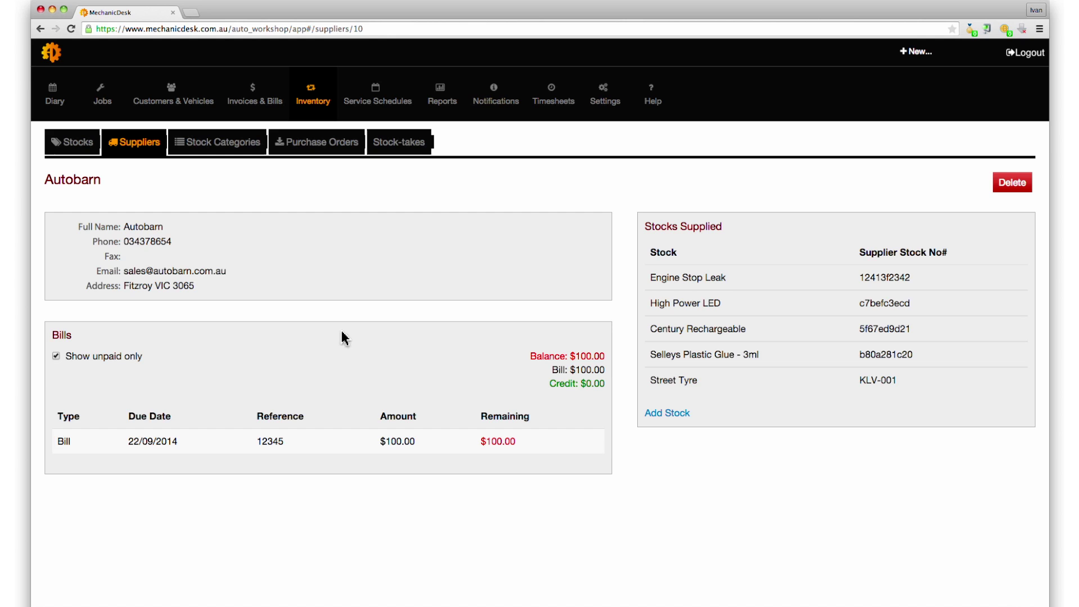
# Create a new bill payment for Autobarn with reference 12345 and amount 100, then save it.
pyautogui.click(917, 54)
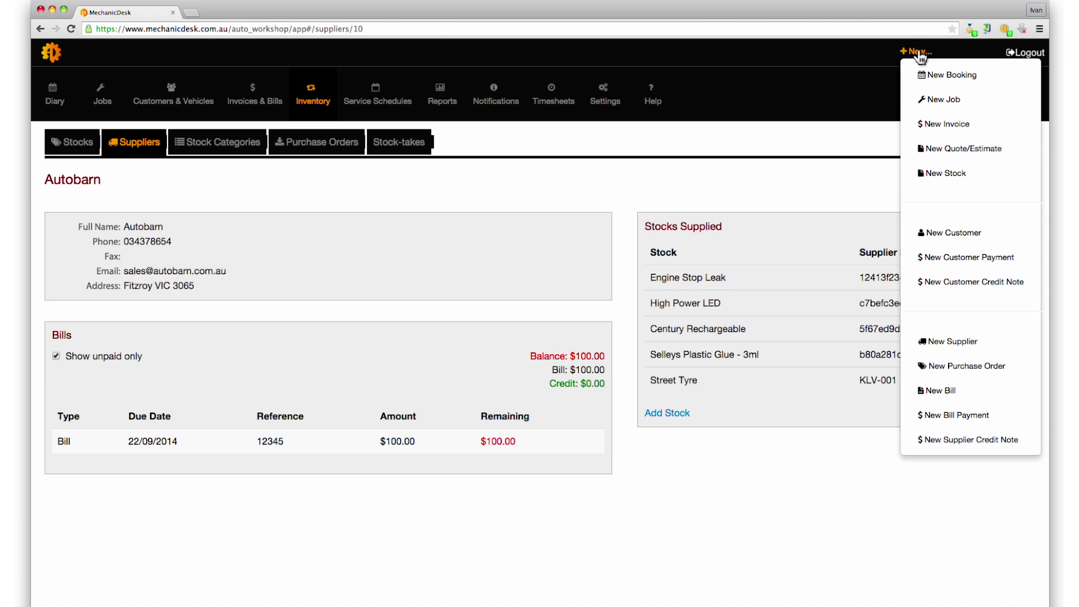
pyautogui.click(941, 420)
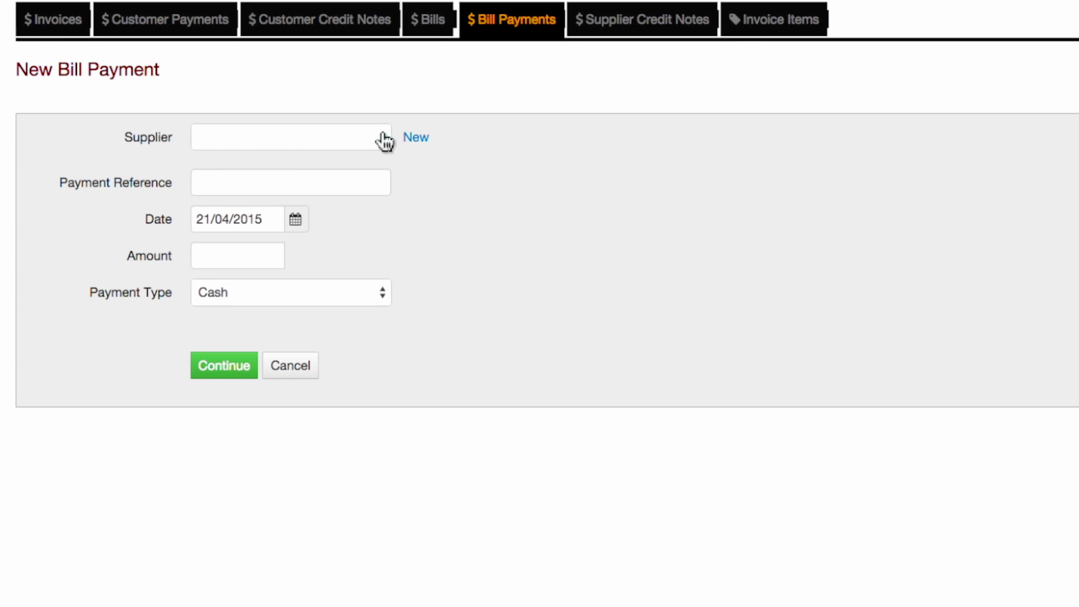
pyautogui.click(381, 138)
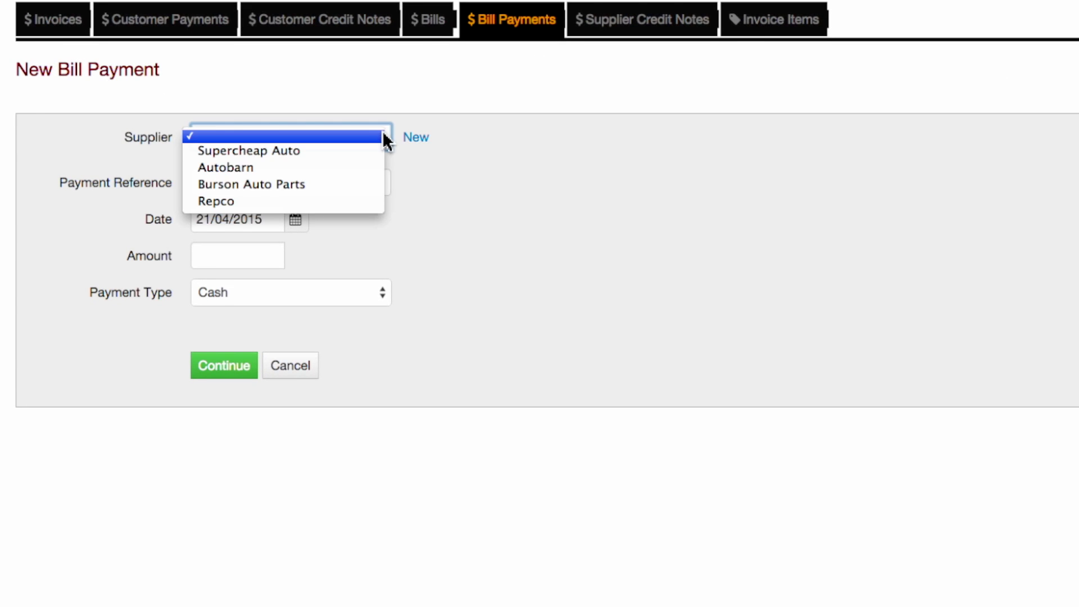
pyautogui.click(352, 167)
pyautogui.click(314, 185)
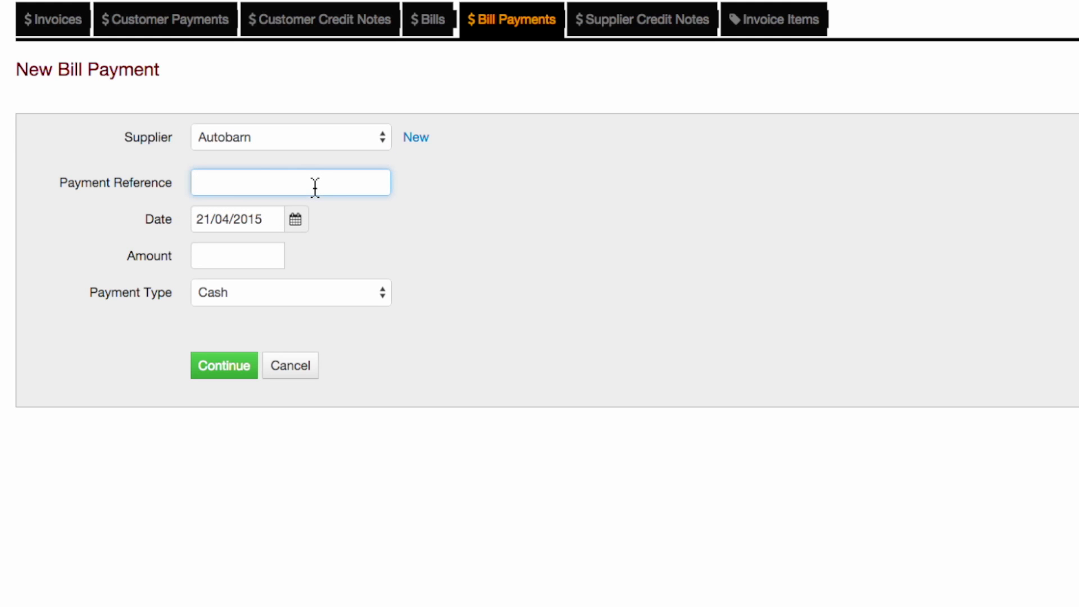
pyautogui.write('12345')
pyautogui.click(245, 255)
pyautogui.write('10')
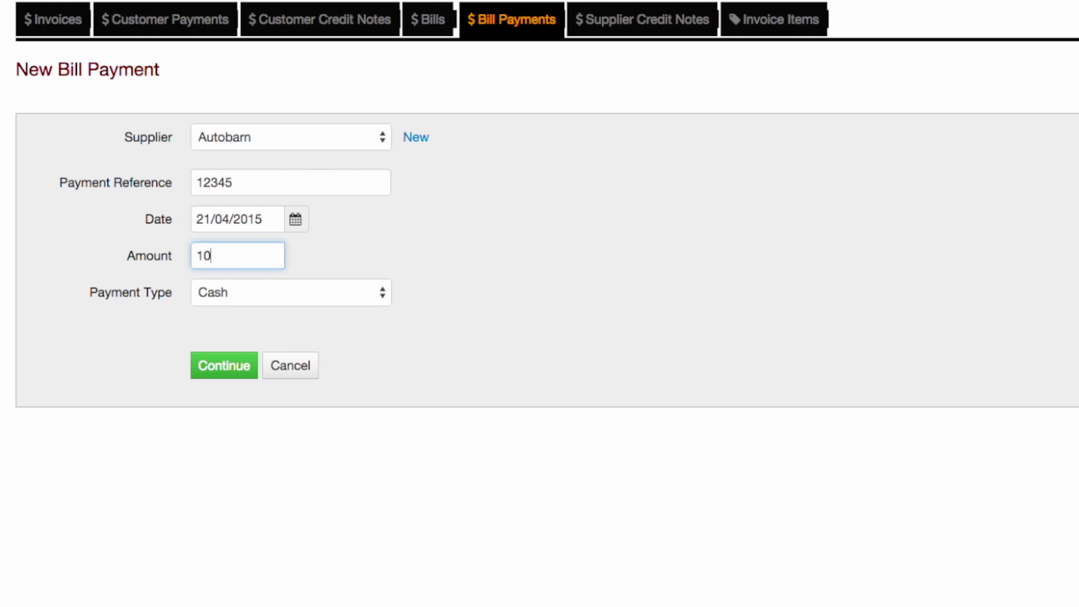
pyautogui.write('0')
pyautogui.click(222, 368)
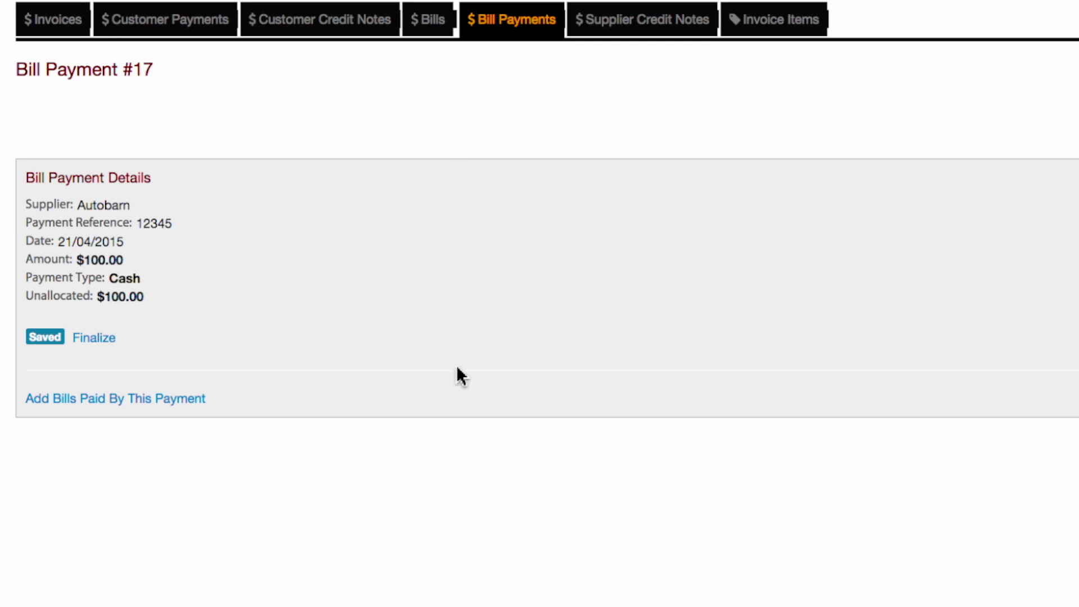
# Allocate the $100.00 payment to Autobarn bill #1 and view it stamped PAID with $0.00 remaining.
pyautogui.click(131, 401)
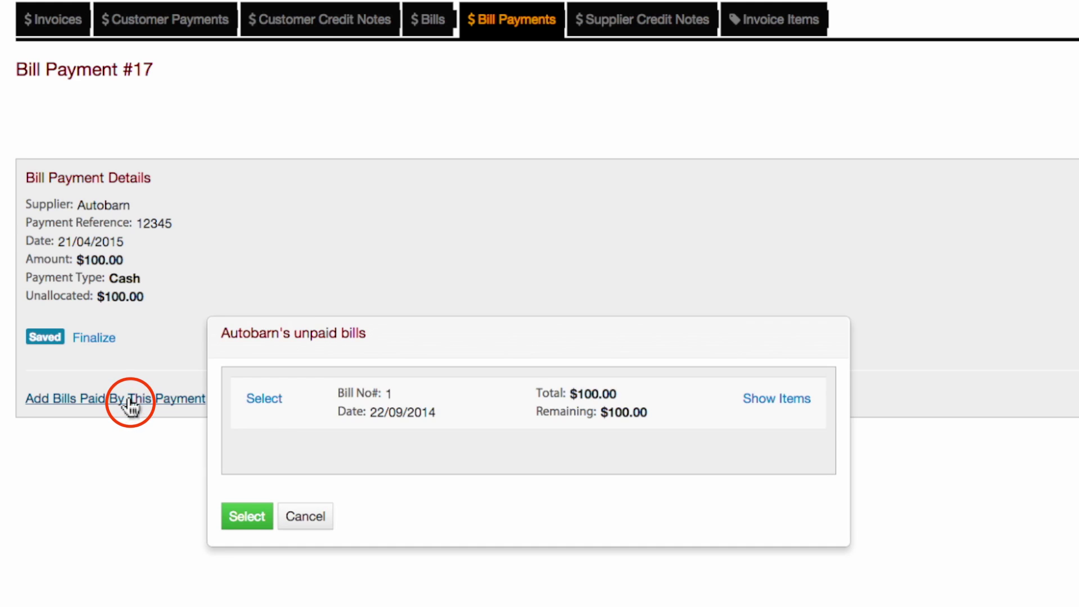
pyautogui.click(267, 405)
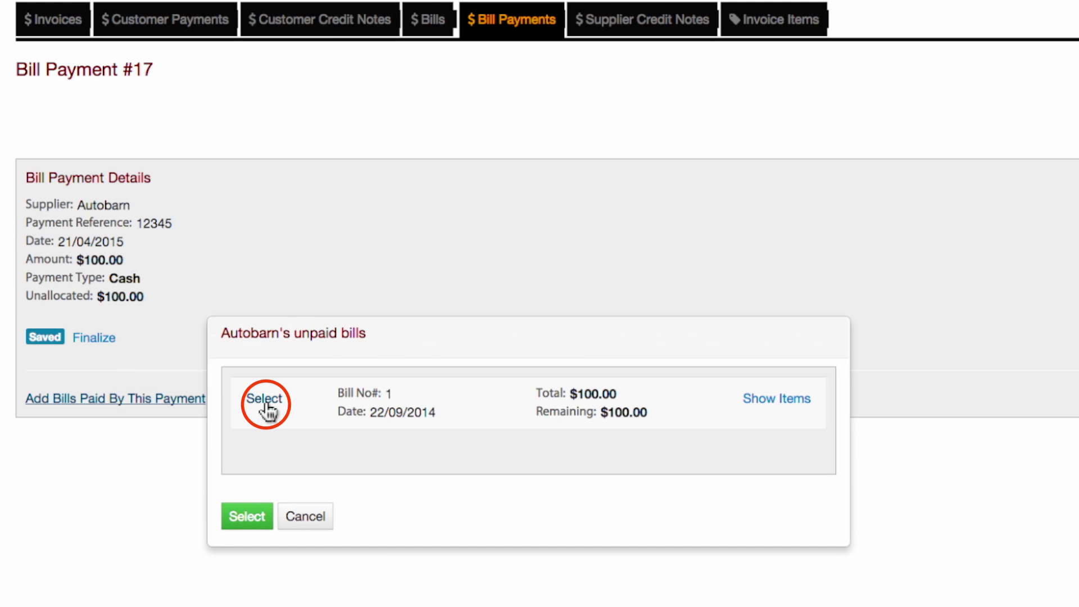
pyautogui.click(264, 400)
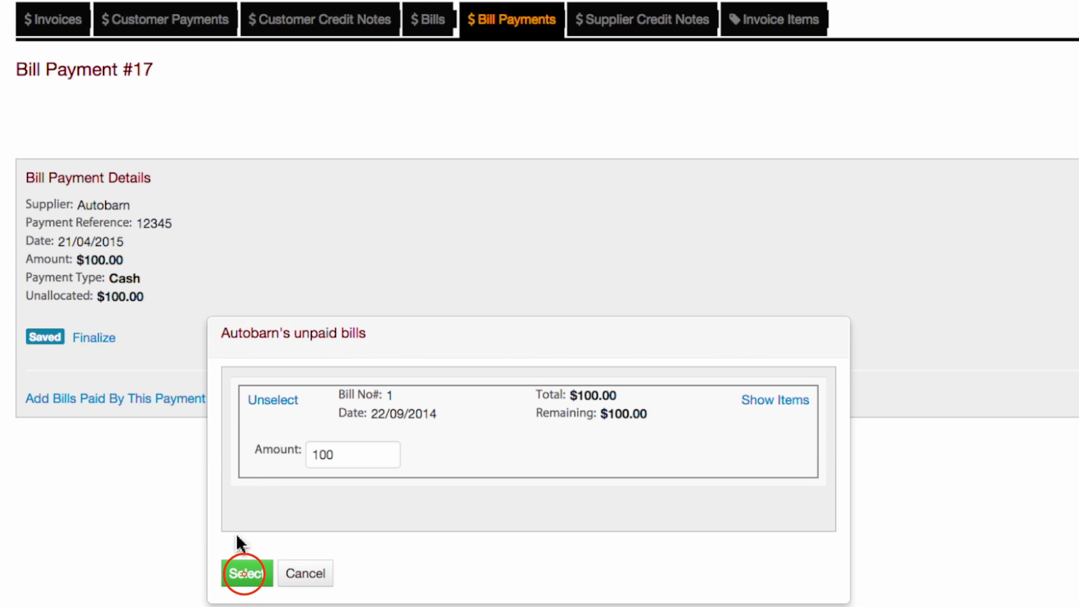
pyautogui.click(245, 582)
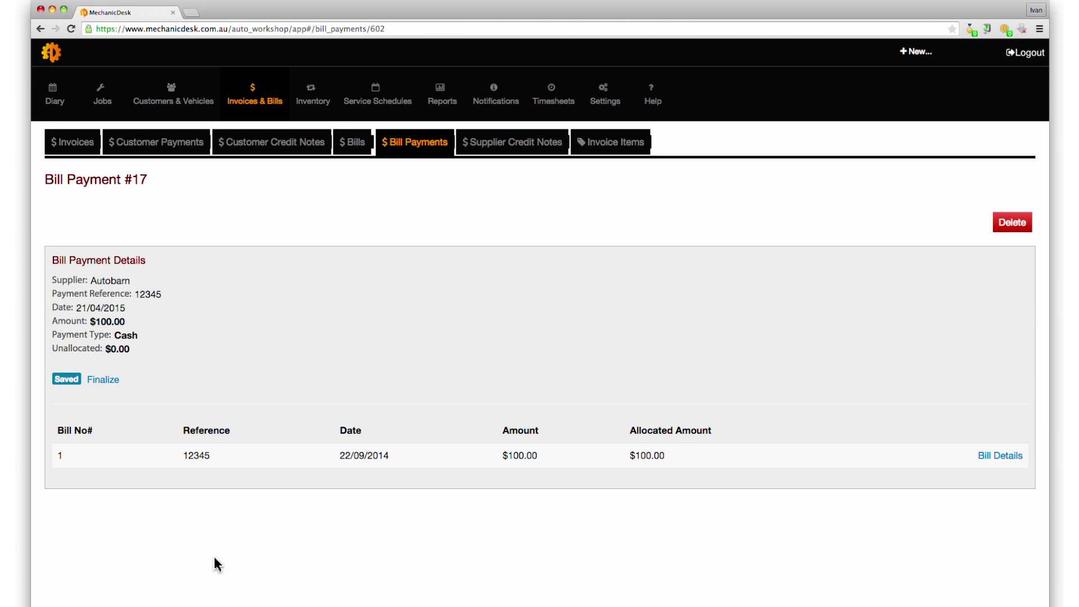
pyautogui.click(999, 459)
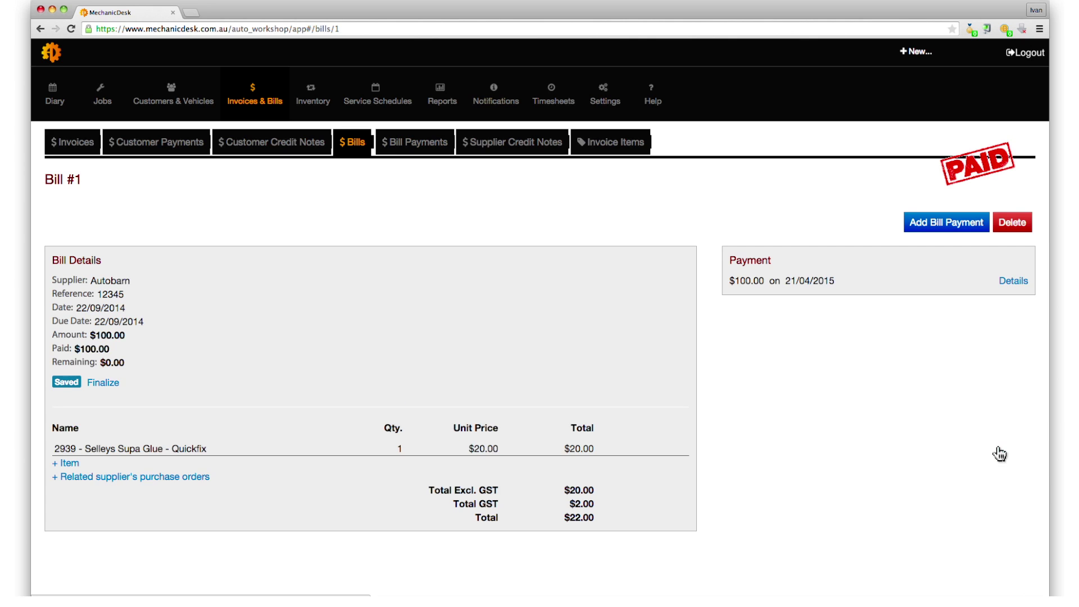